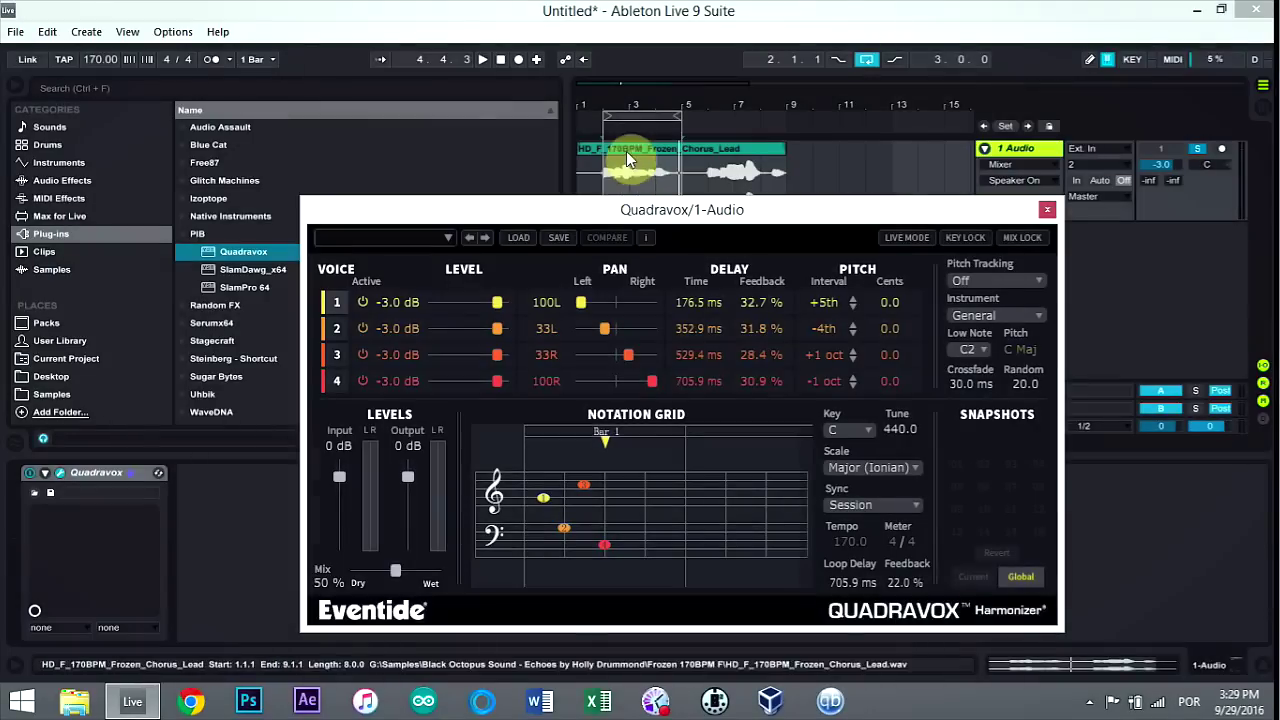
Step: Play back the looped section of the vocal clip through Quadravox, then stop playback
left_click_drag(626, 104, 632, 126)
left_click(633, 114)
key("space")
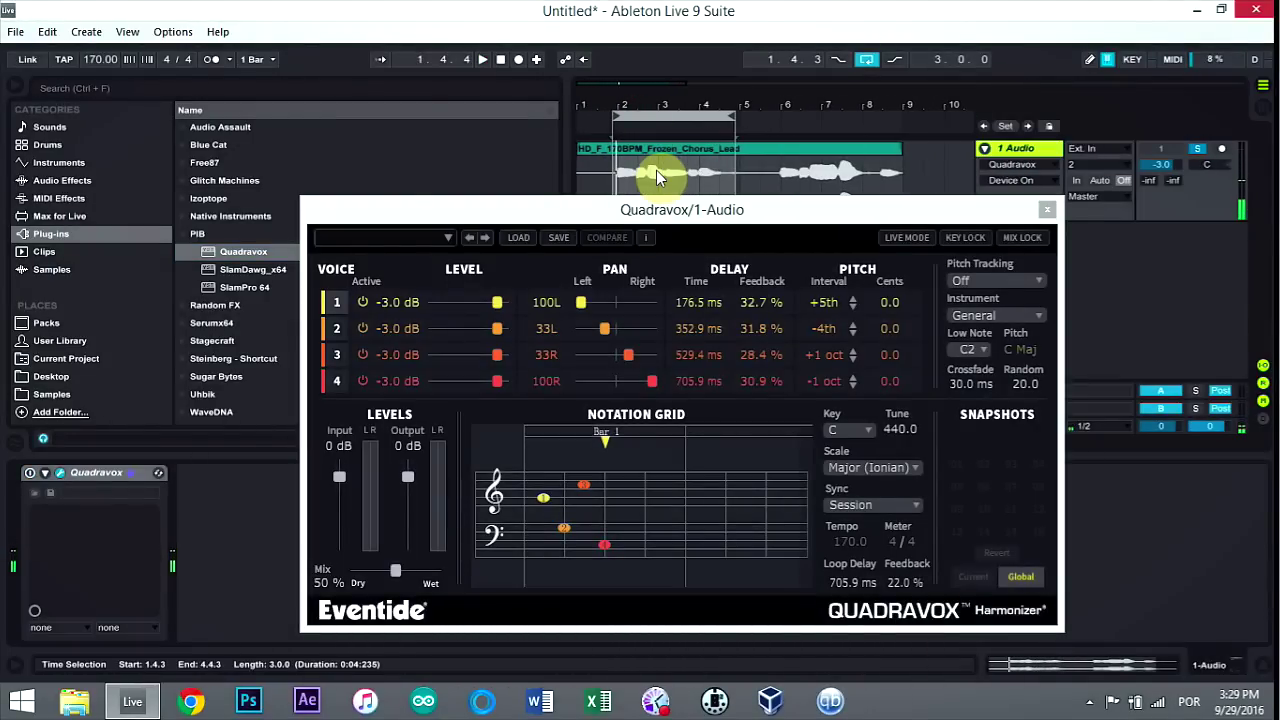
key("space")
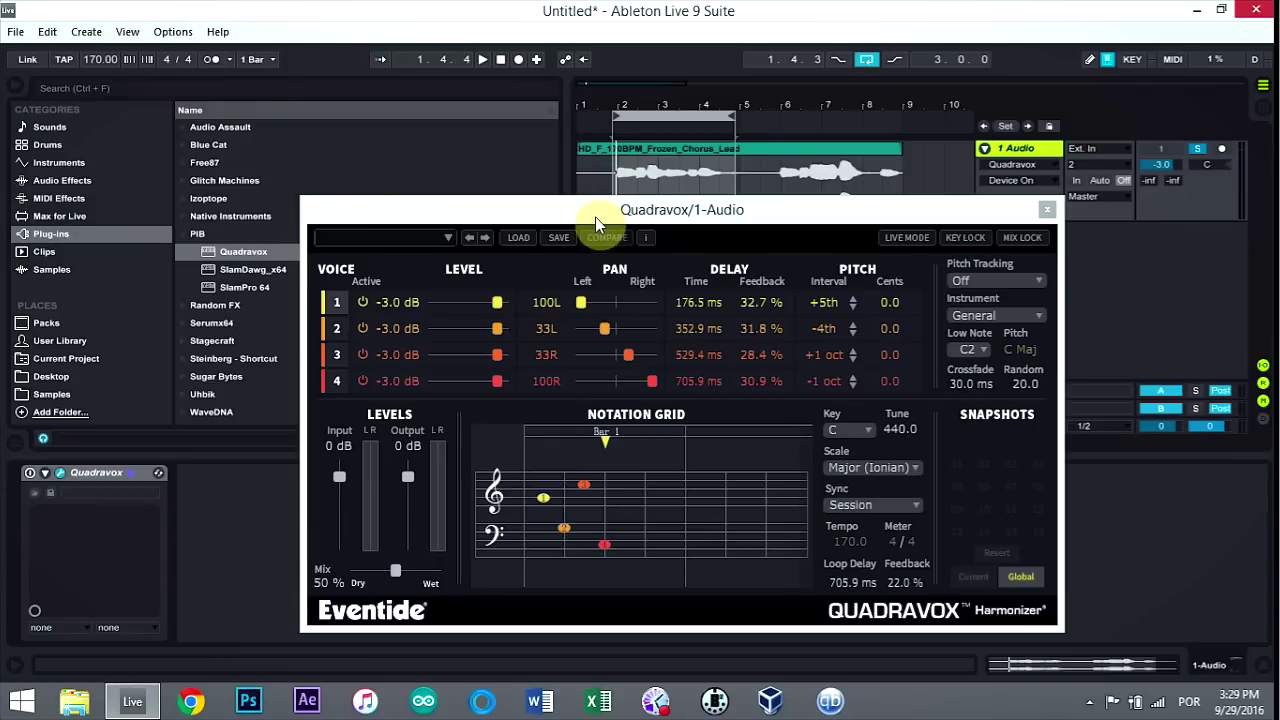
mouse_move(595, 217)
left_mouse_down()
mouse_move(600, 187)
mouse_move(605, 220)
left_mouse_up()
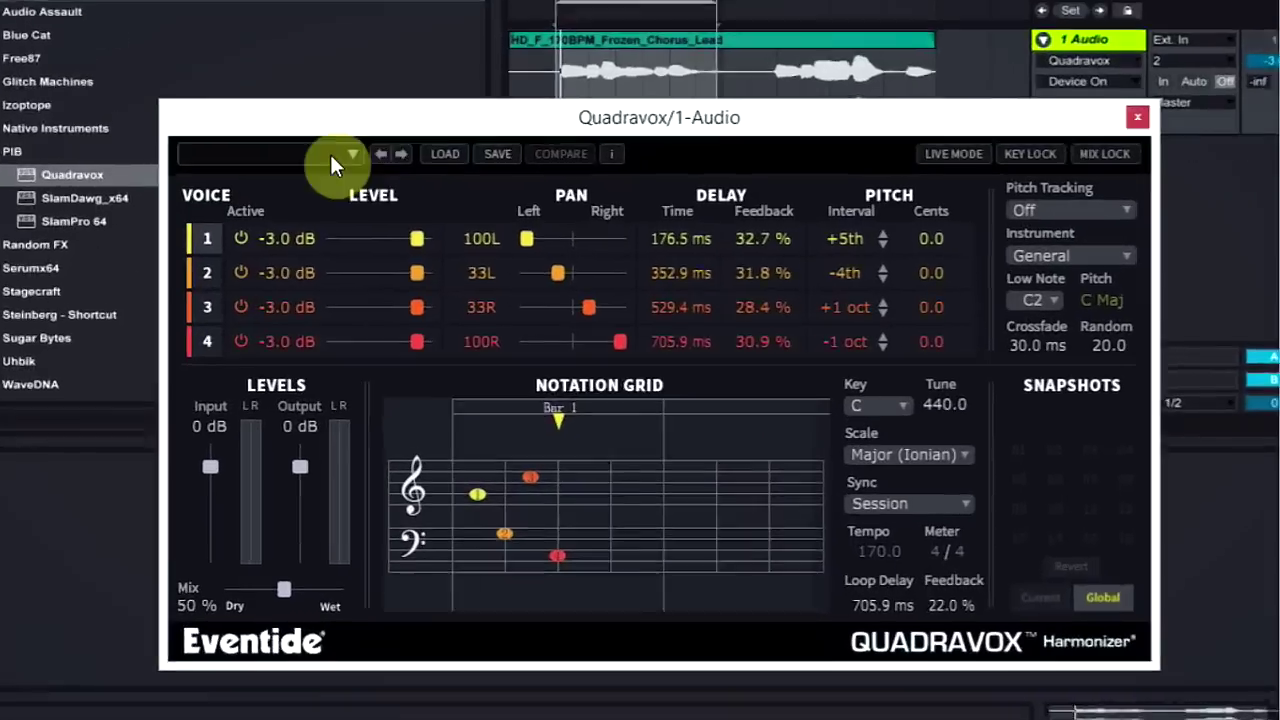
Step: Load the Default preset in Quadravox and set the key to F
left_click(455, 235)
left_click(514, 382)
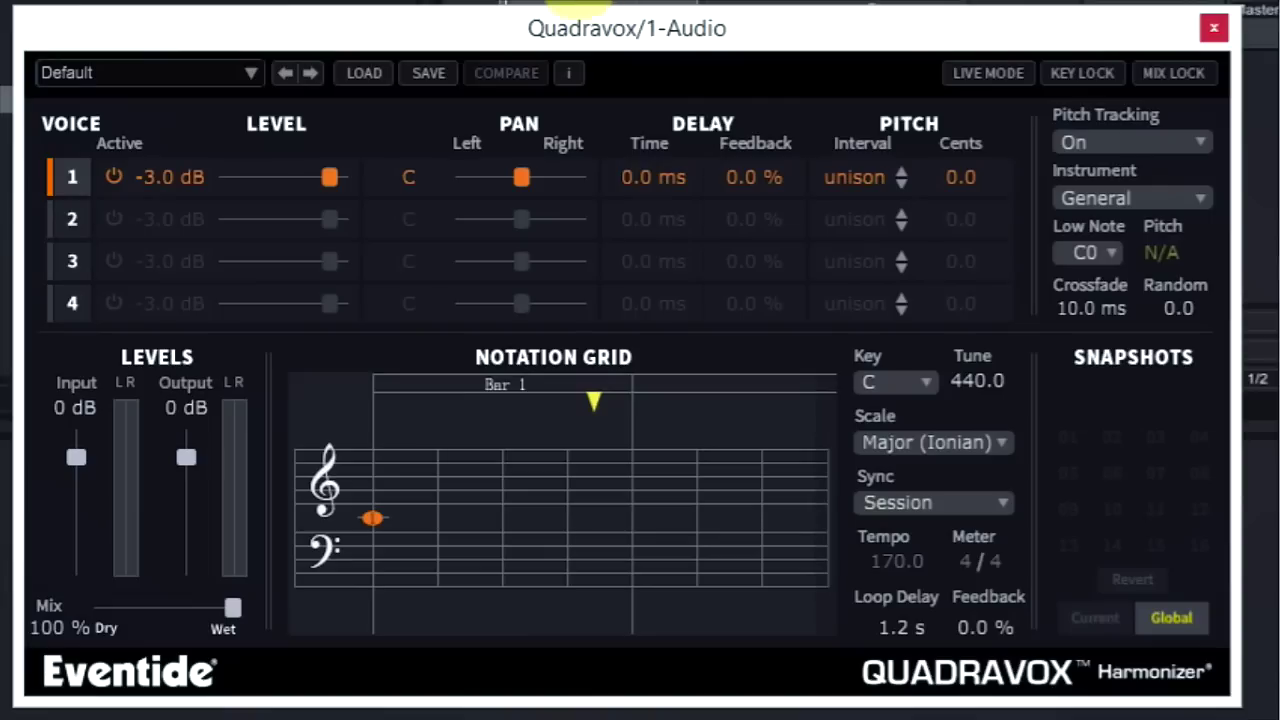
left_click(897, 377)
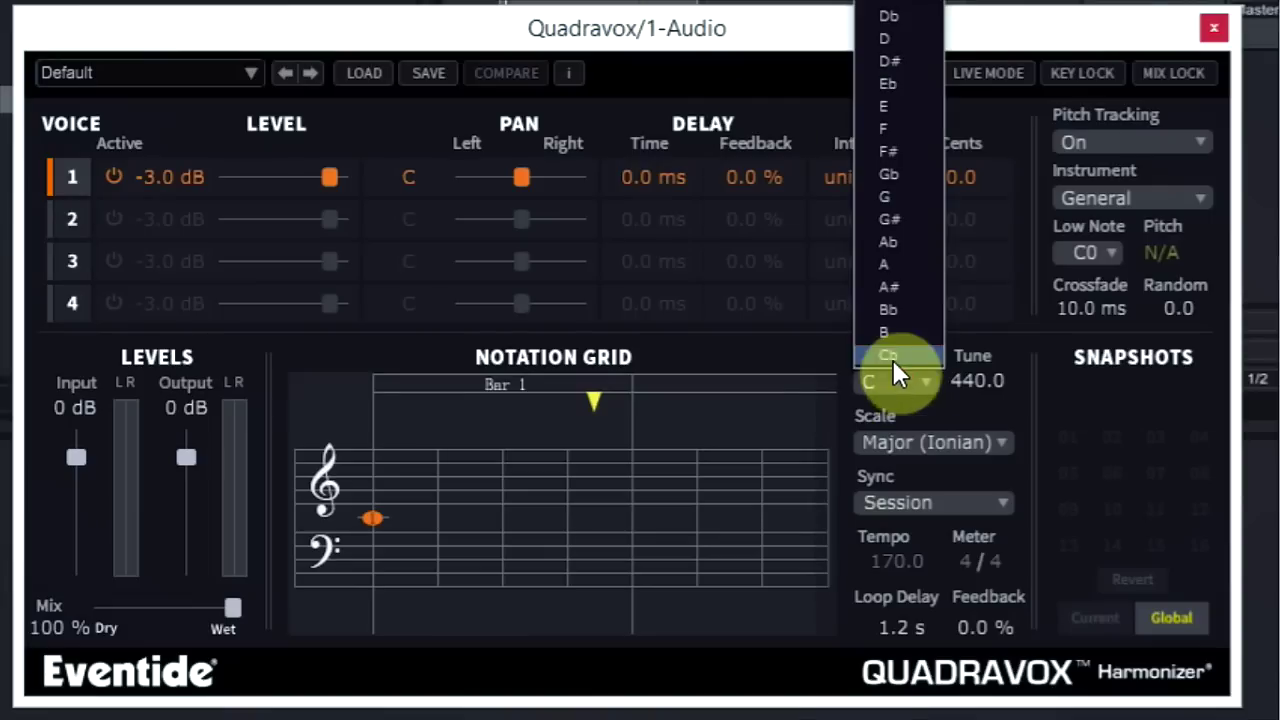
left_click(921, 127)
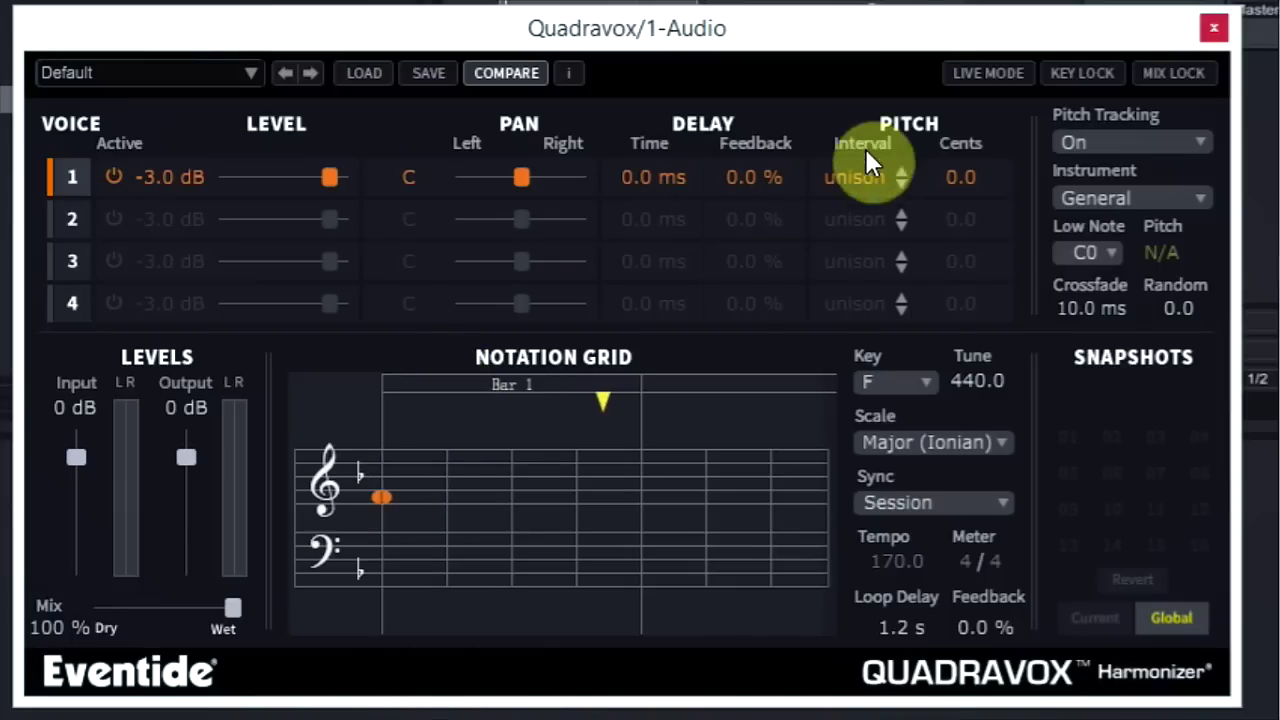
Step: Set voice 1's pitch interval to +3rd
left_click(899, 170)
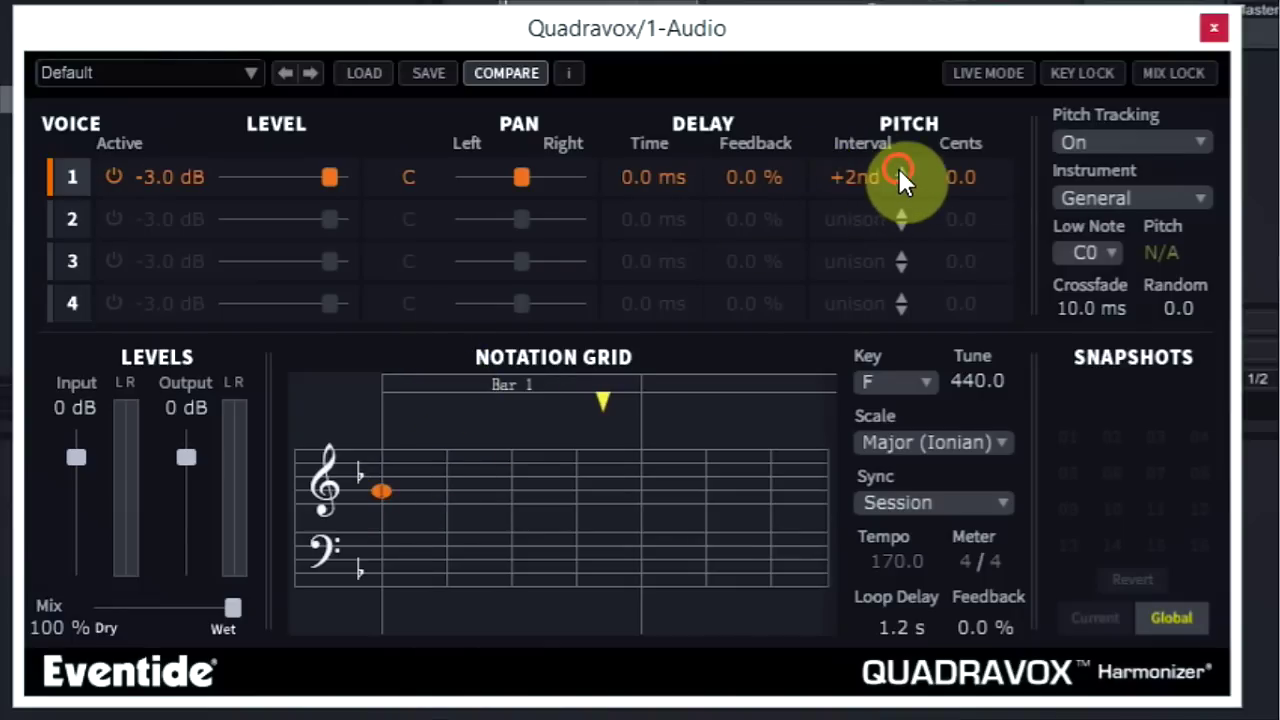
left_click(900, 183)
left_click(902, 168)
left_click(902, 170)
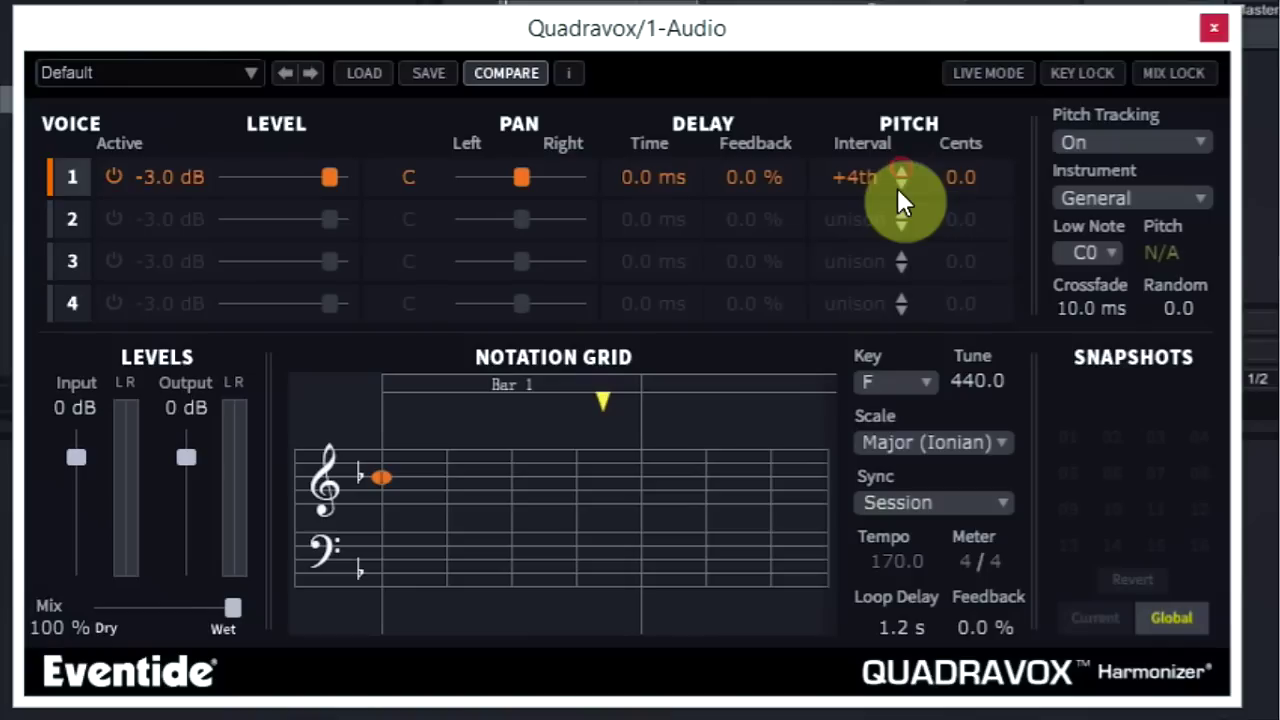
mouse_move(380, 474)
left_mouse_down()
mouse_move(422, 472)
mouse_move(391, 498)
mouse_move(380, 458)
mouse_move(420, 456)
mouse_move(386, 455)
mouse_move(388, 483)
mouse_move(385, 447)
mouse_move(441, 438)
mouse_move(393, 447)
mouse_move(422, 441)
mouse_move(385, 486)
left_mouse_up()
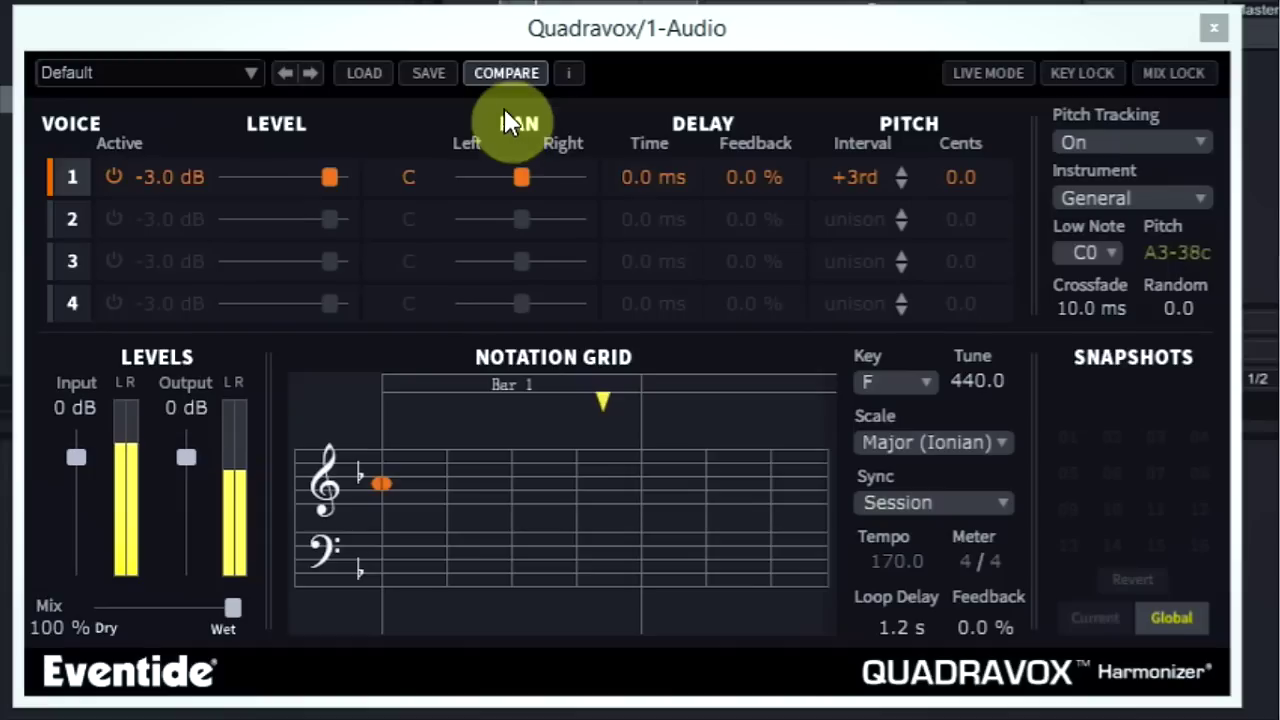
Step: Audition the mix at 0 % and 100 %, set it to 51 %, and compare the edited settings with the original preset
left_click(505, 72)
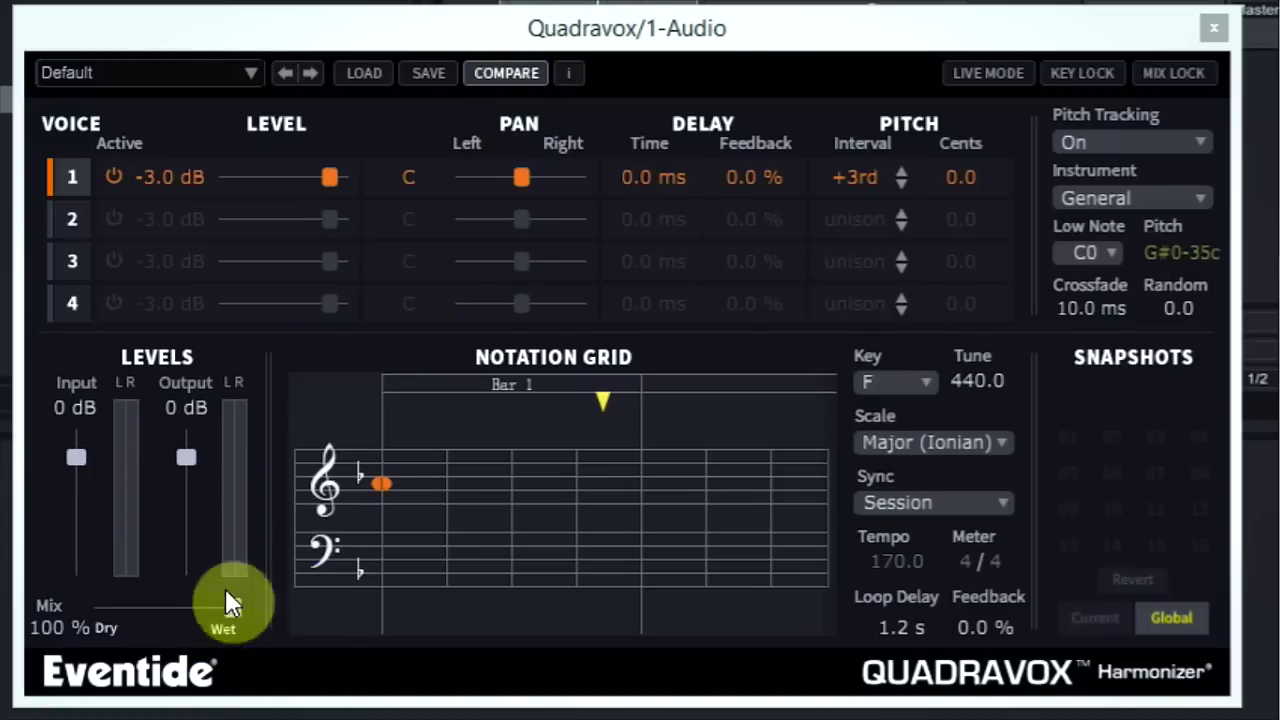
left_click_drag(228, 606, 85, 641)
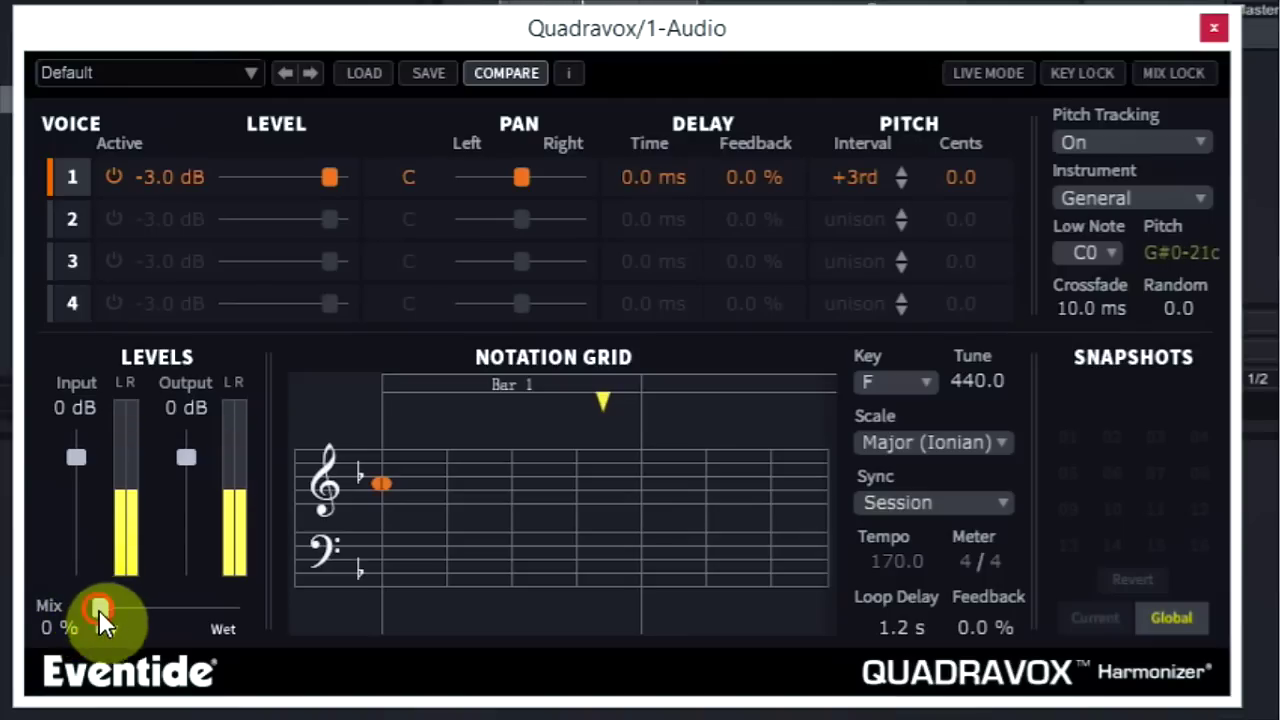
left_click_drag(100, 610, 263, 608)
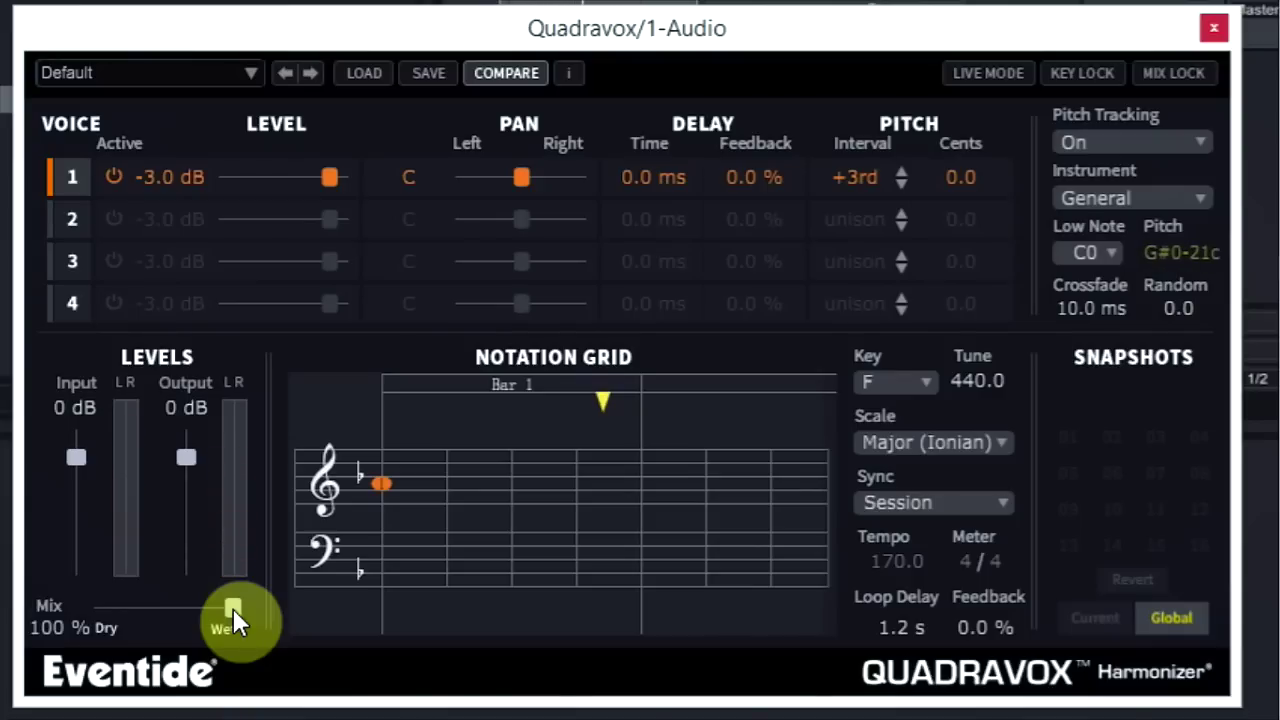
left_click_drag(233, 608, 163, 588)
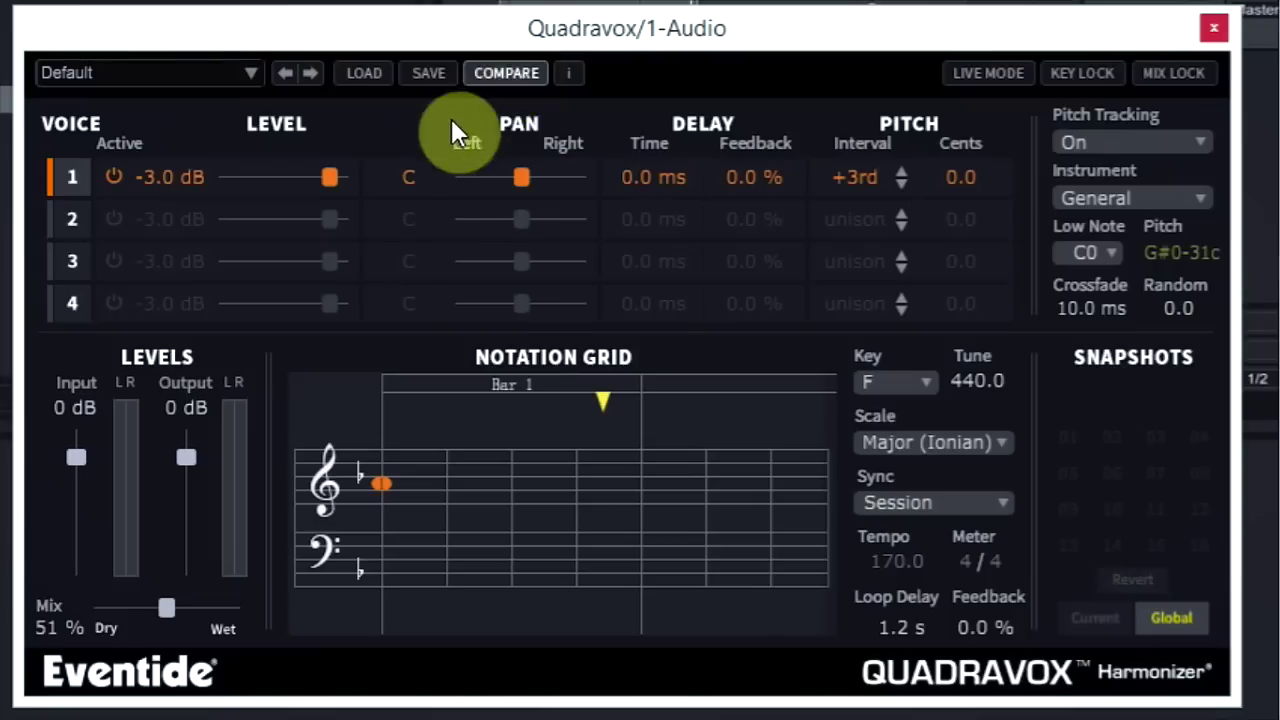
left_click(480, 72)
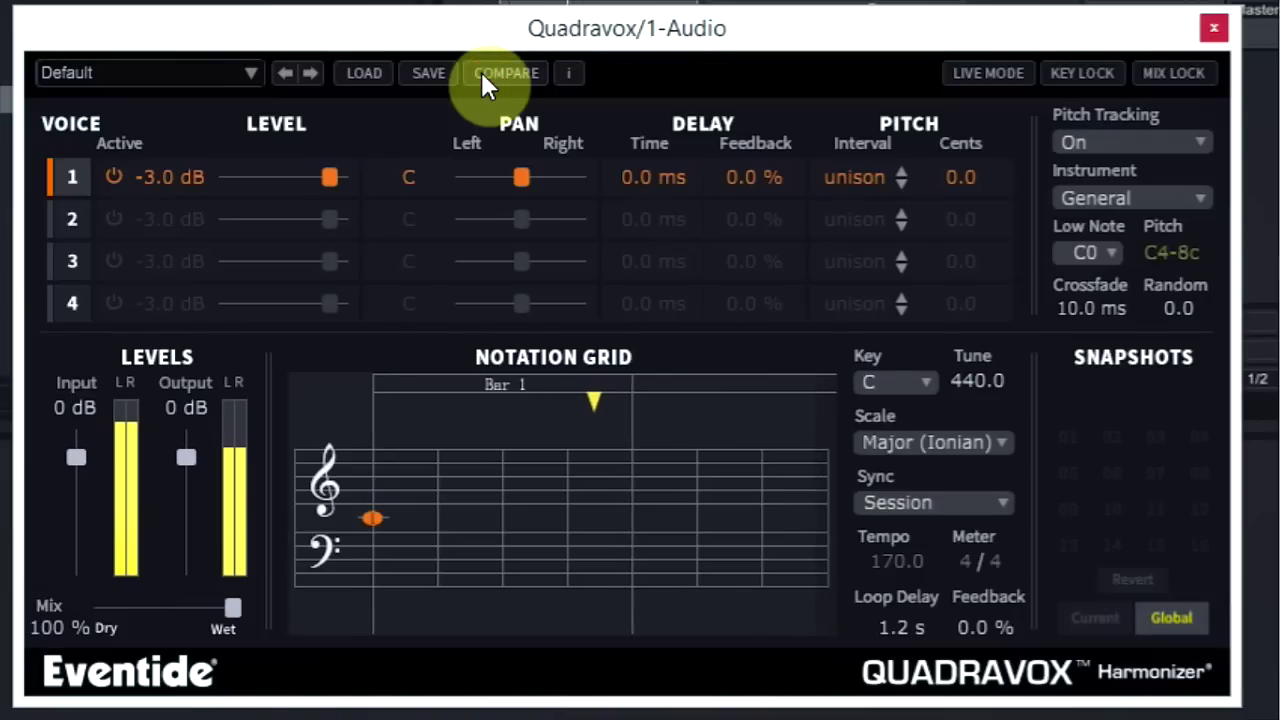
left_click(481, 72)
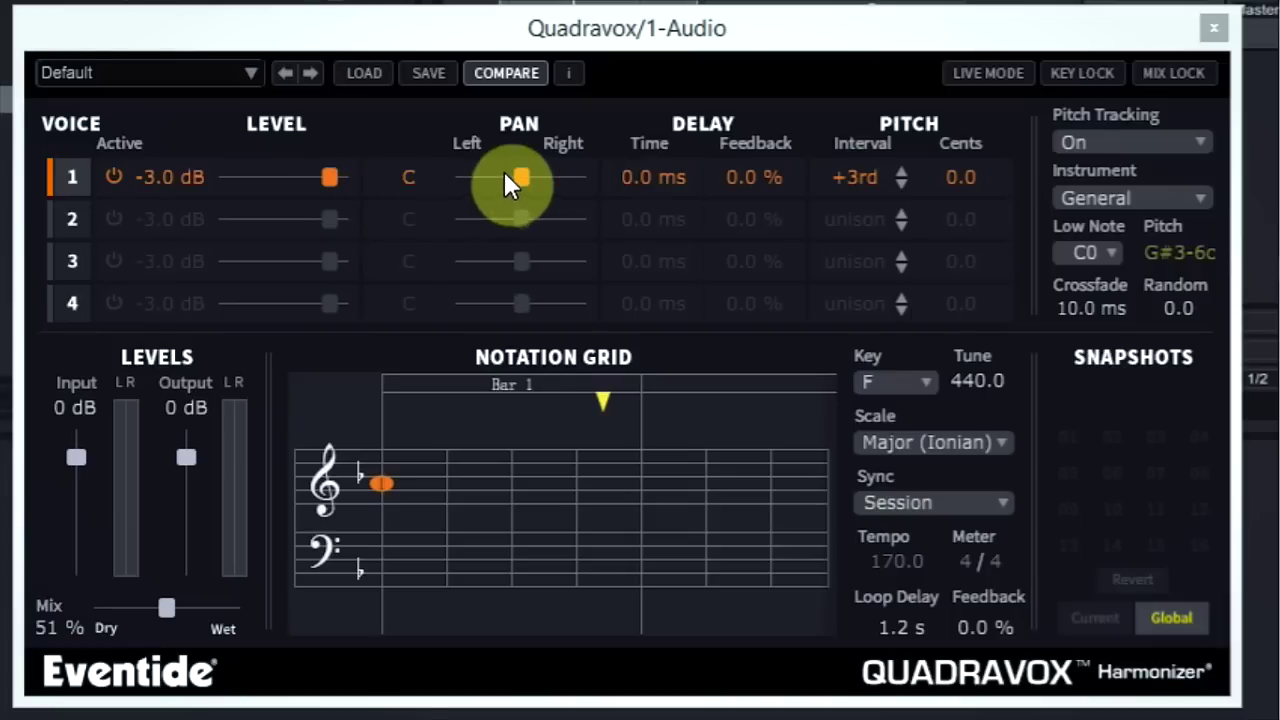
Step: Pan voice 1 to 32R, give it a 48.0 ms delay, and lower its level to -8.9 dB during playback
left_click_drag(519, 173, 537, 173)
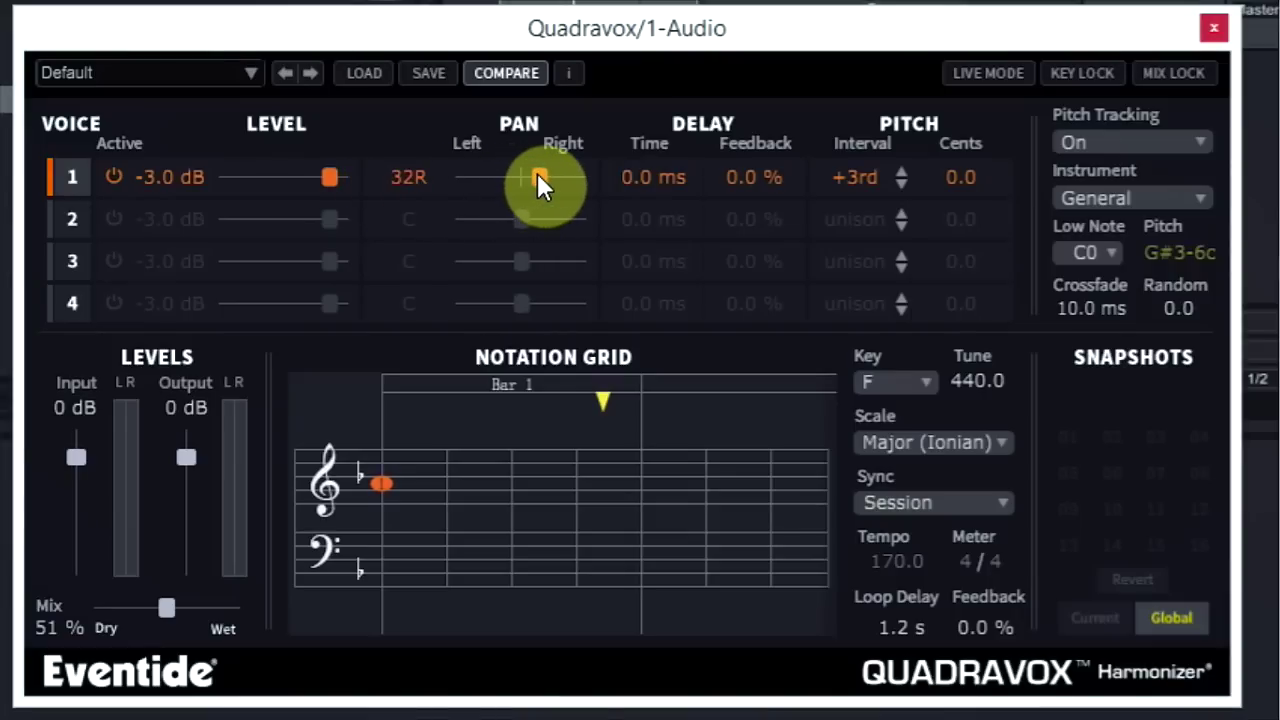
key("space")
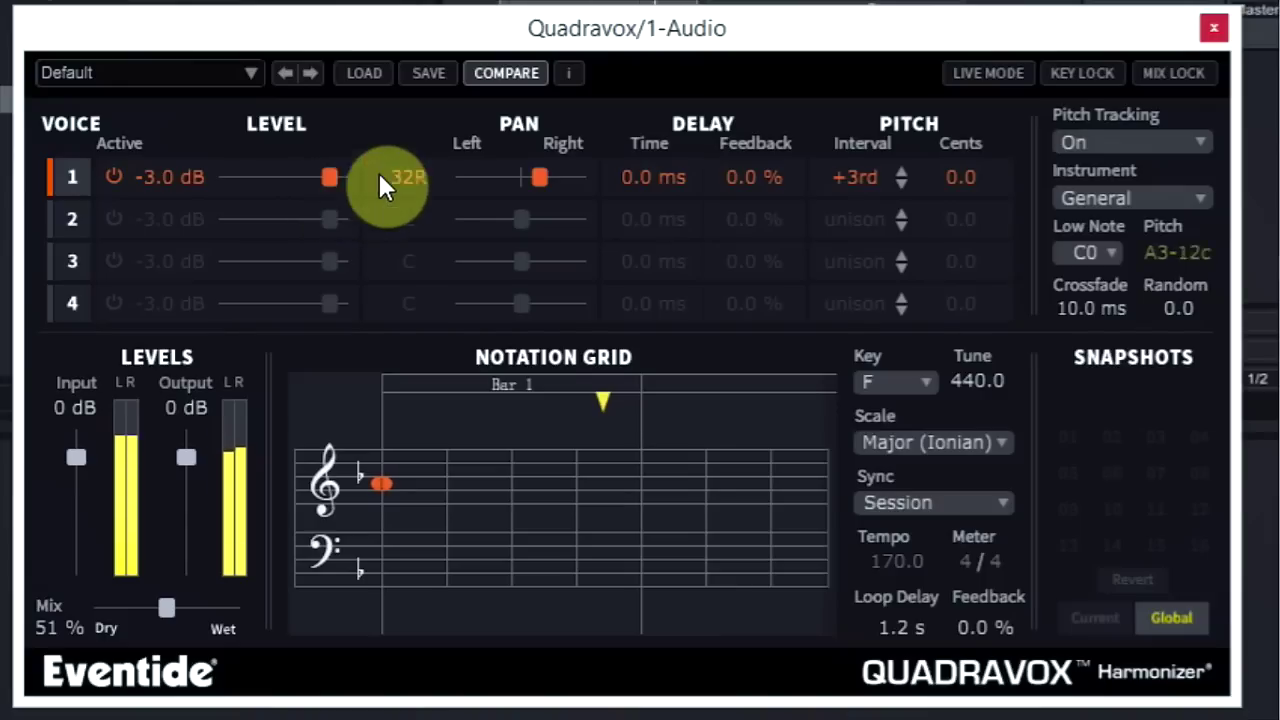
left_click_drag(328, 176, 316, 179)
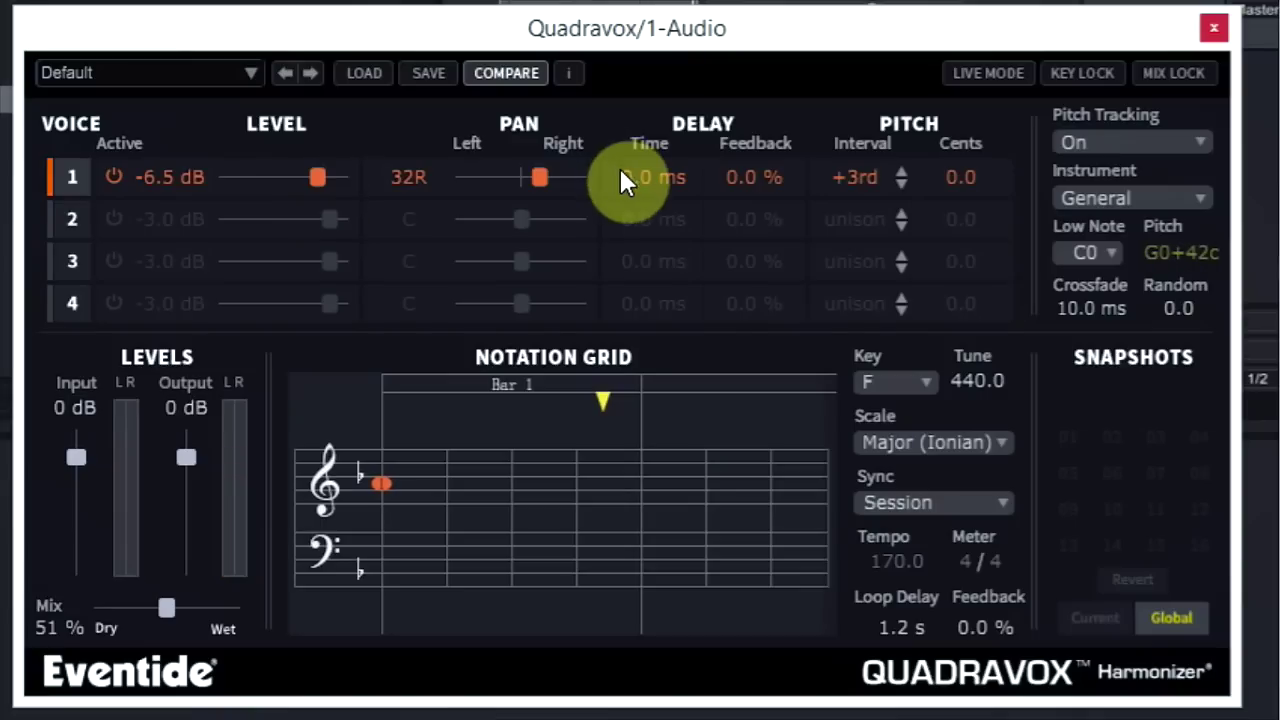
left_click_drag(624, 175, 651, 168)
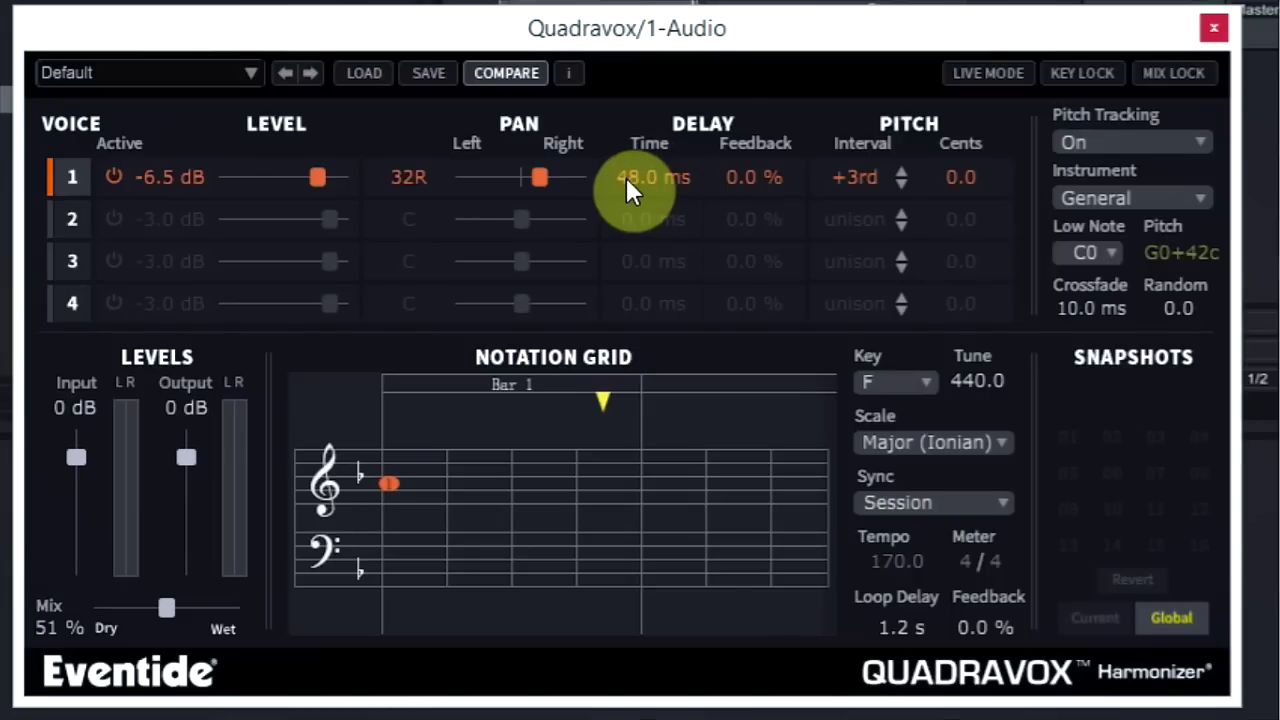
left_click(626, 177)
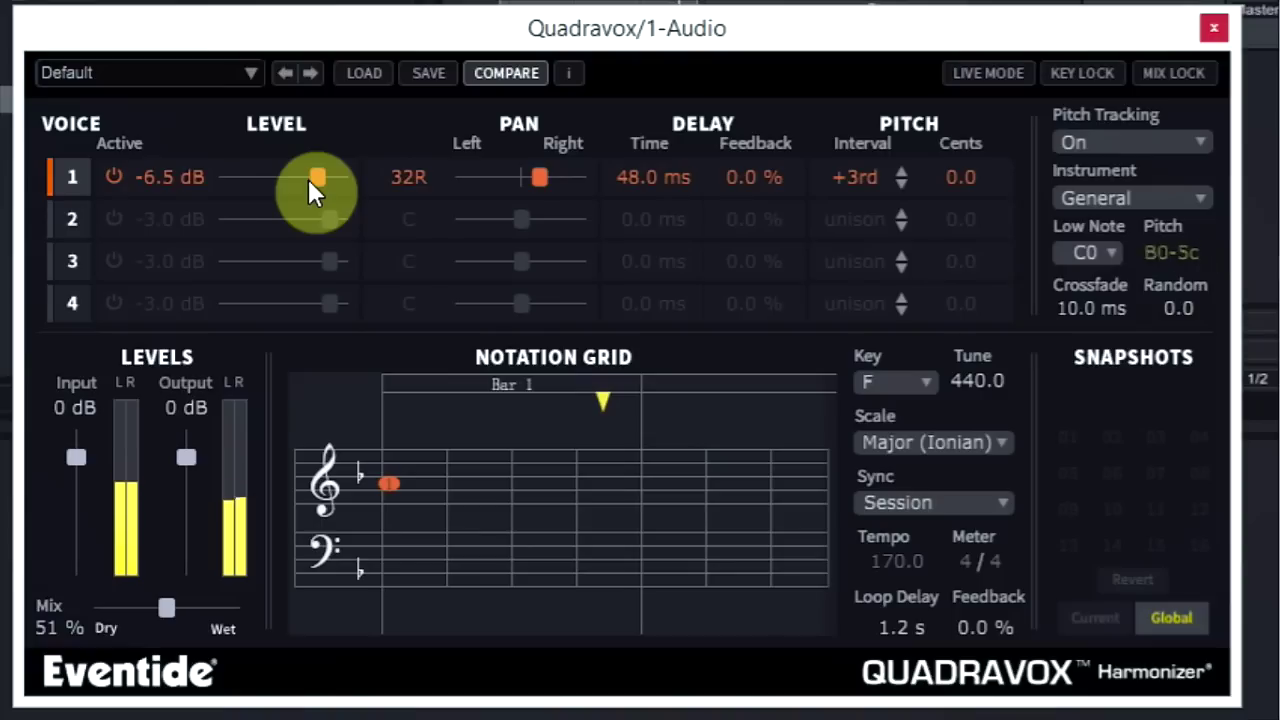
left_click_drag(325, 173, 307, 179)
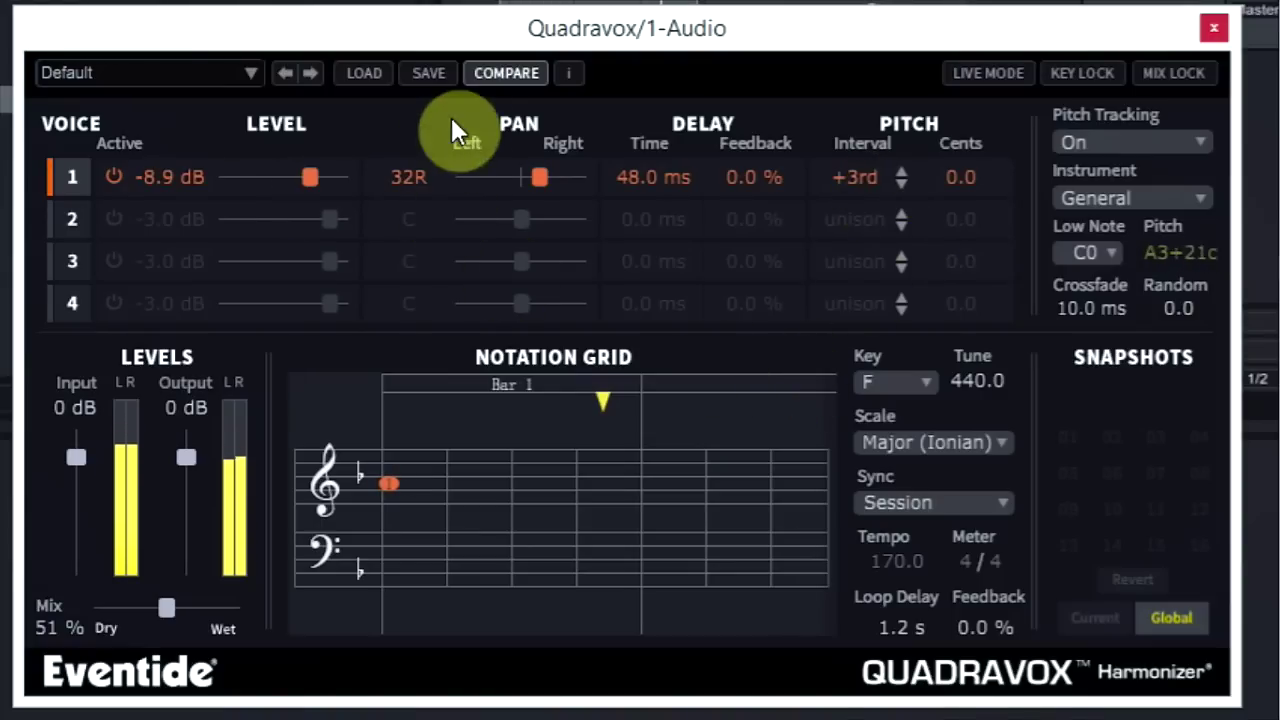
Step: Activate voice 2 and set its pitch interval to +5th
left_click(112, 218)
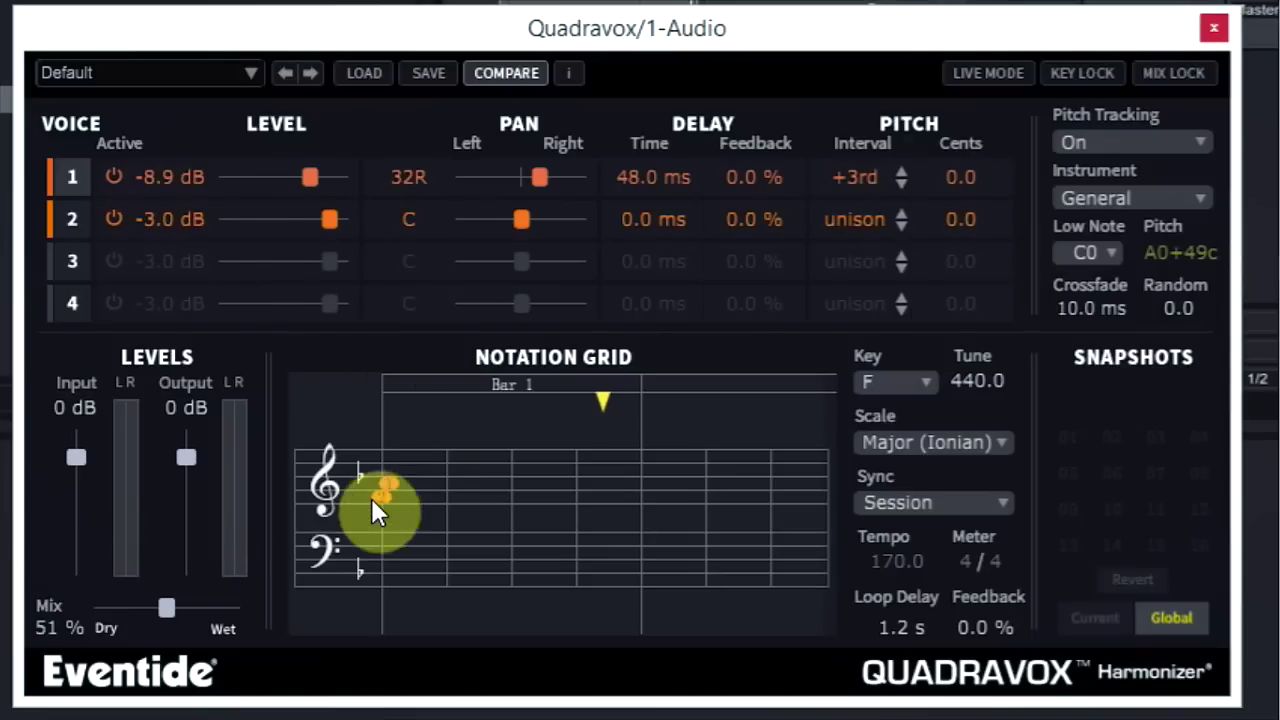
left_click(905, 212)
left_click(905, 212)
left_click(905, 212)
left_click(905, 212)
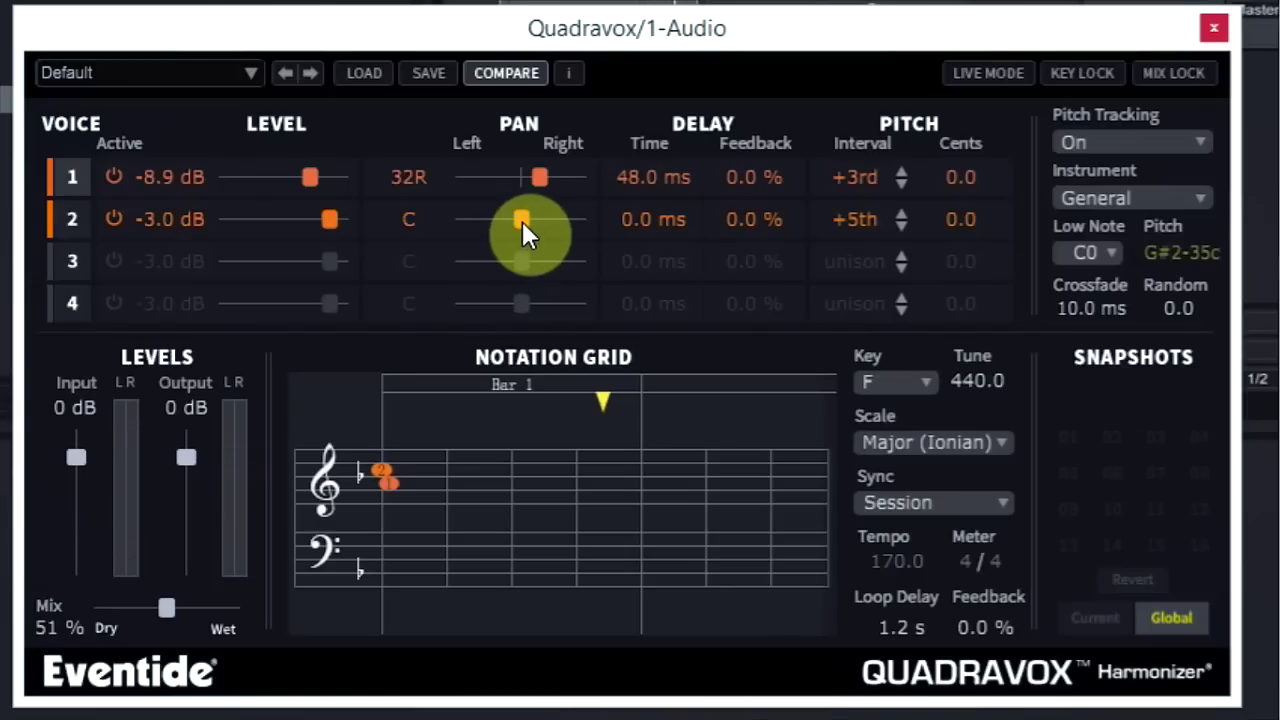
Step: Pan voice 2 to 16L, lower its level to -6.1 dB, and set its delay time to 38.4 ms
left_click_drag(522, 221, 513, 224)
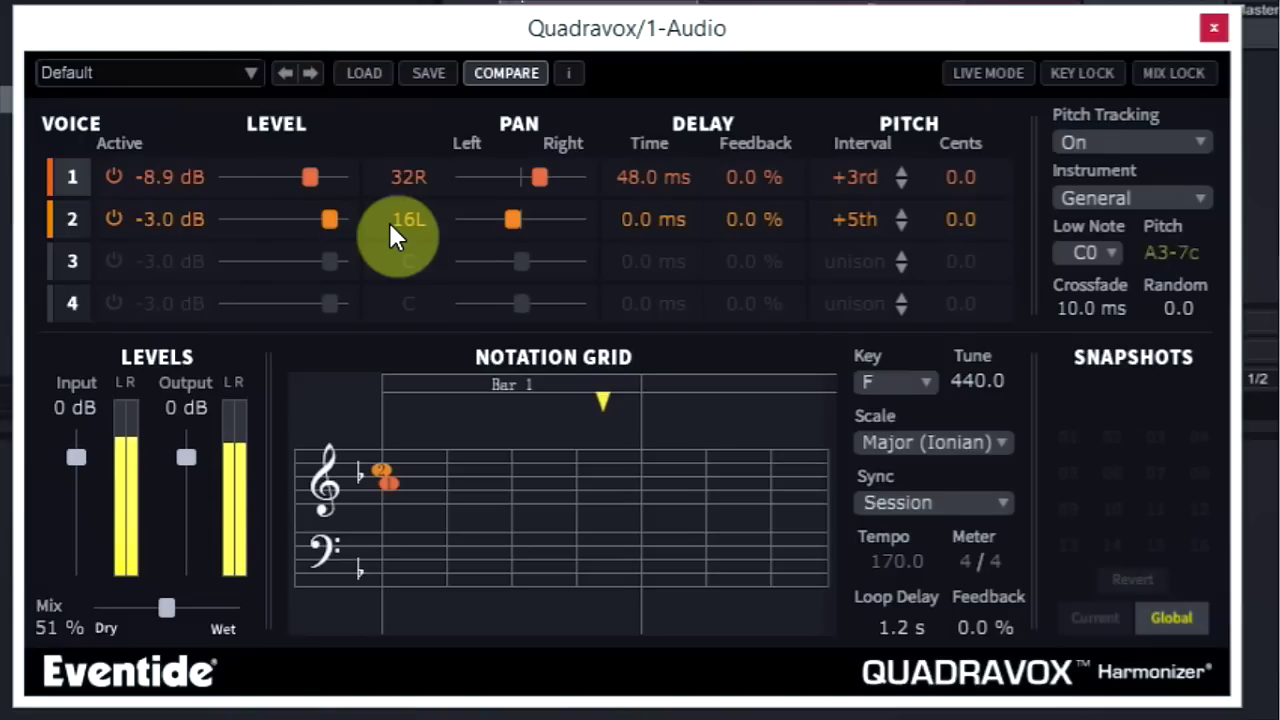
left_click_drag(335, 221, 323, 224)
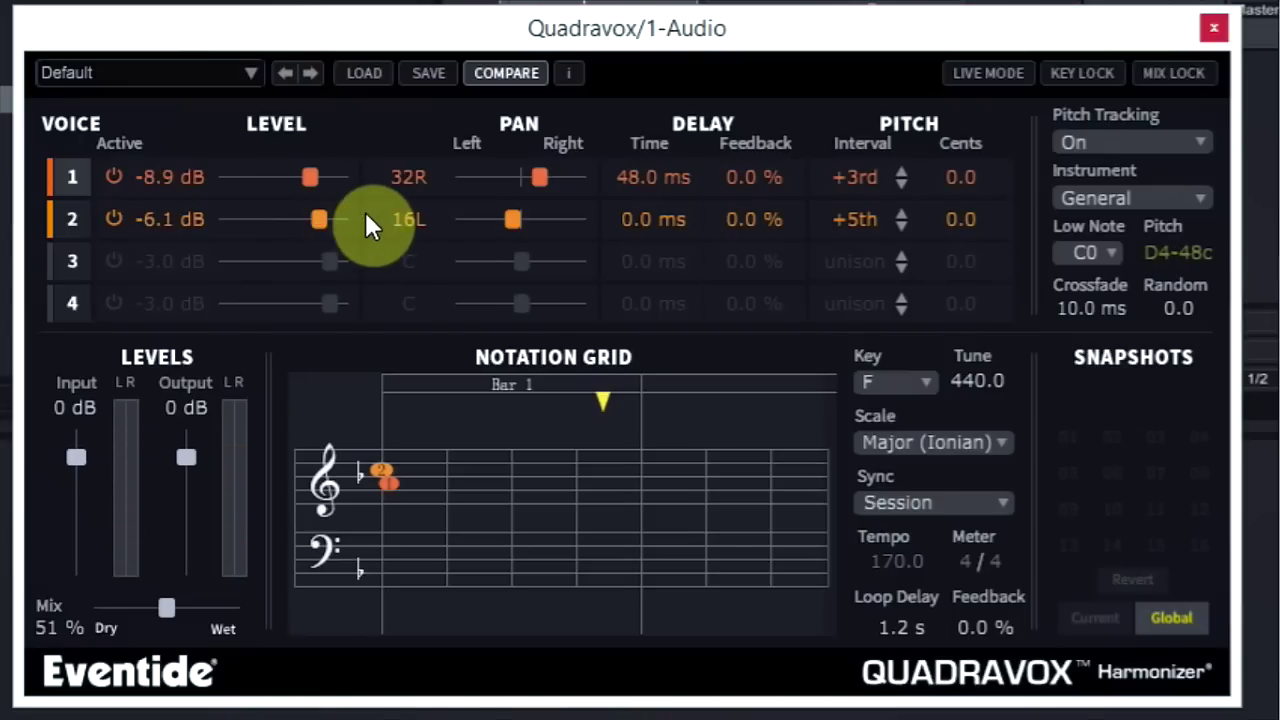
left_click_drag(626, 219, 630, 225)
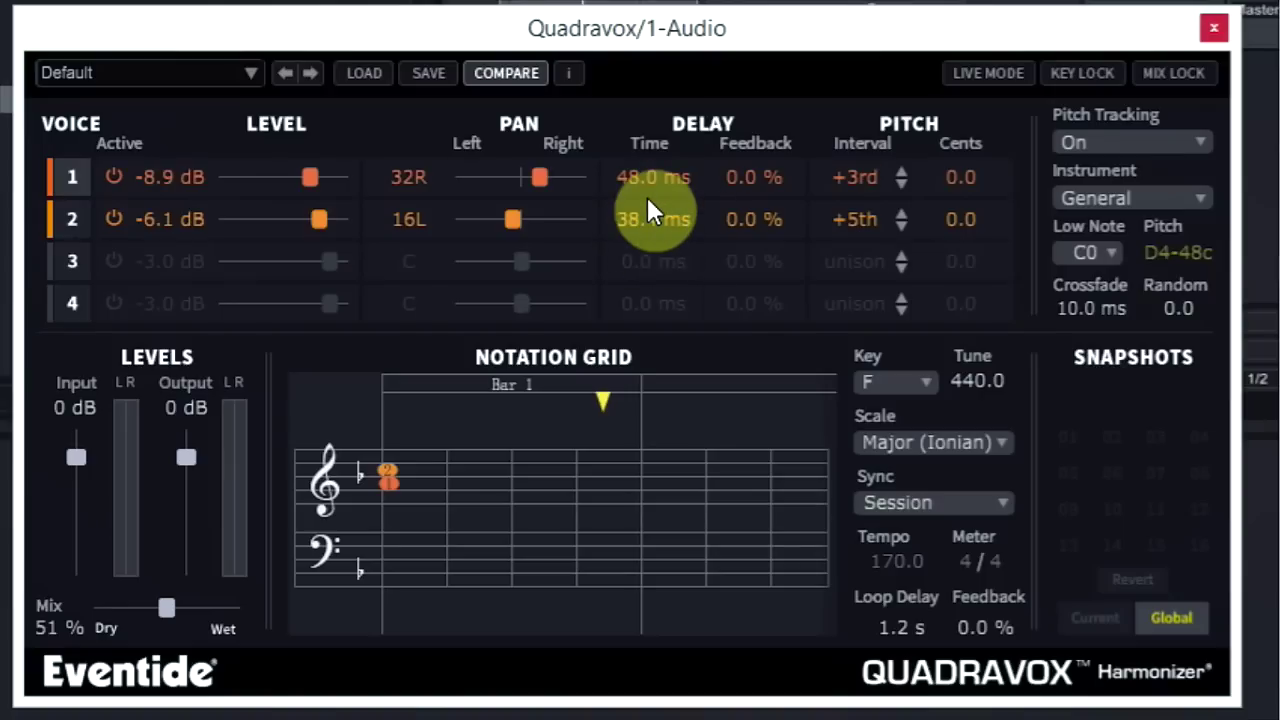
Step: Detune voice 2 by -9.6 cents and voice 1 by 4.8 cents
left_click(947, 219)
mouse_move(947, 219)
left_mouse_down()
mouse_move(955, 235)
mouse_move(957, 219)
left_mouse_up()
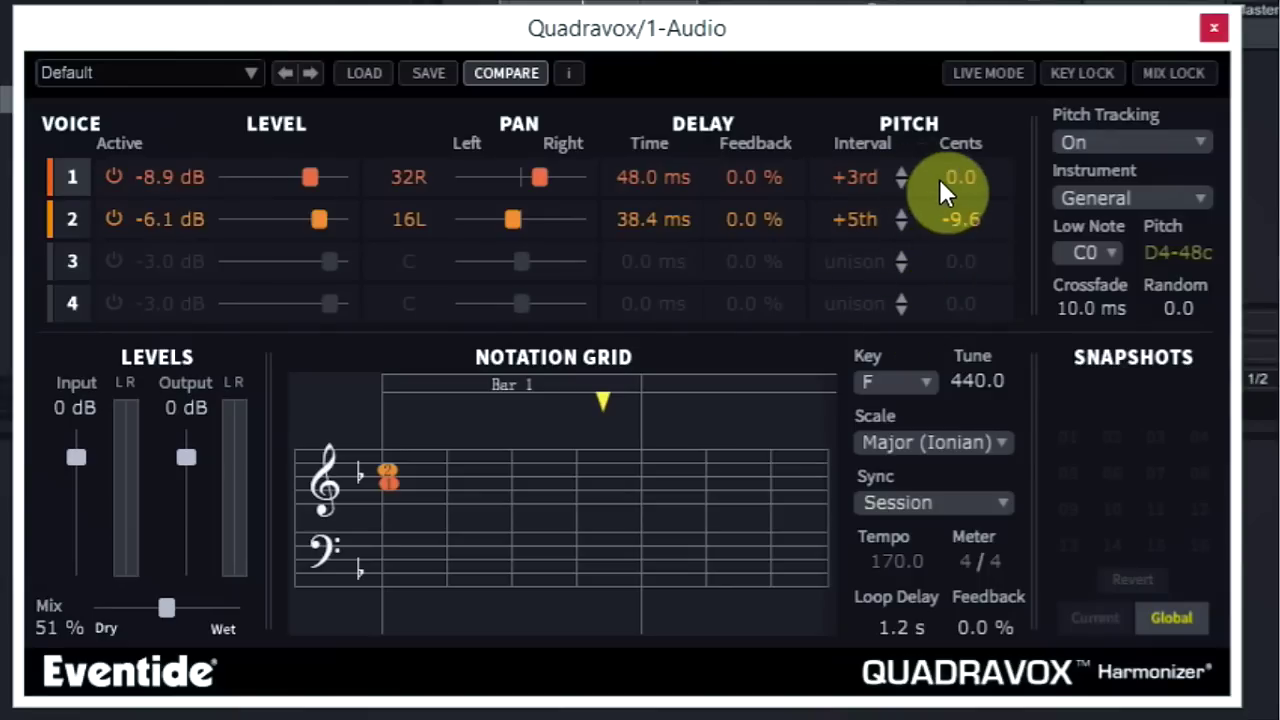
scroll(948, 178, "up", 5)
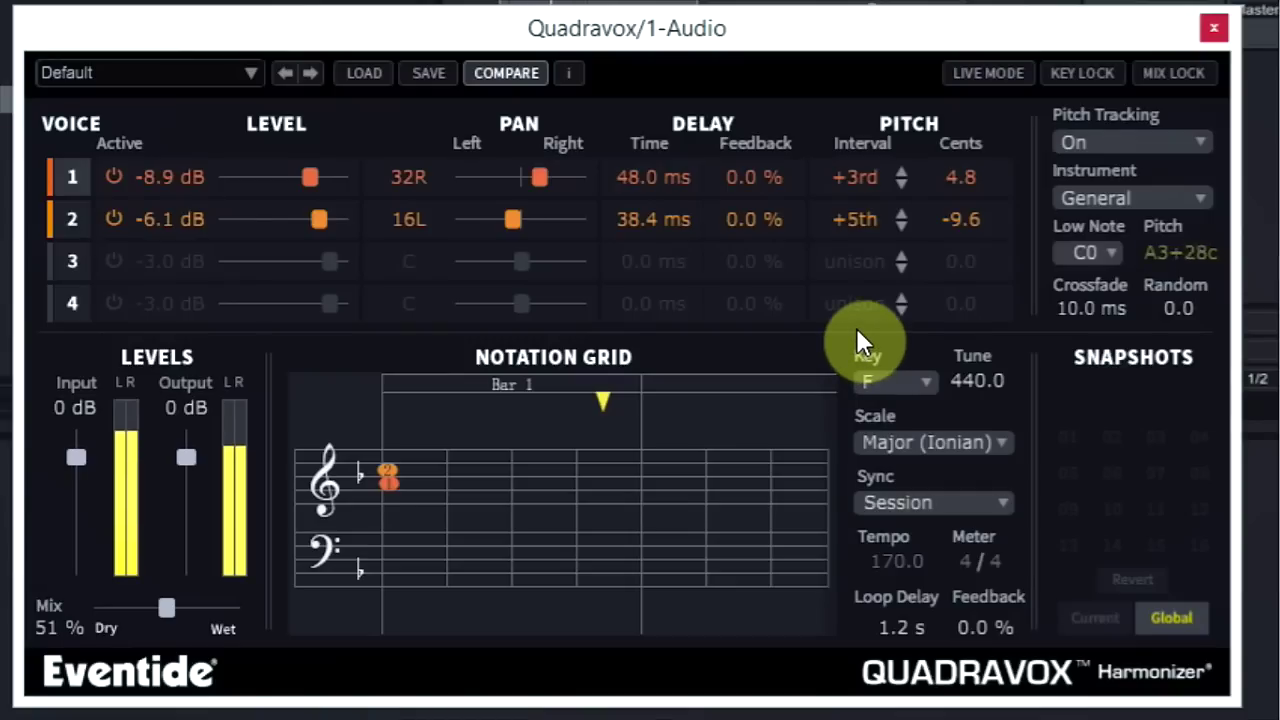
Step: Lower voice 2's level to -12.5 dB and compare the harmonized settings with the original preset
left_click_drag(330, 224, 300, 237)
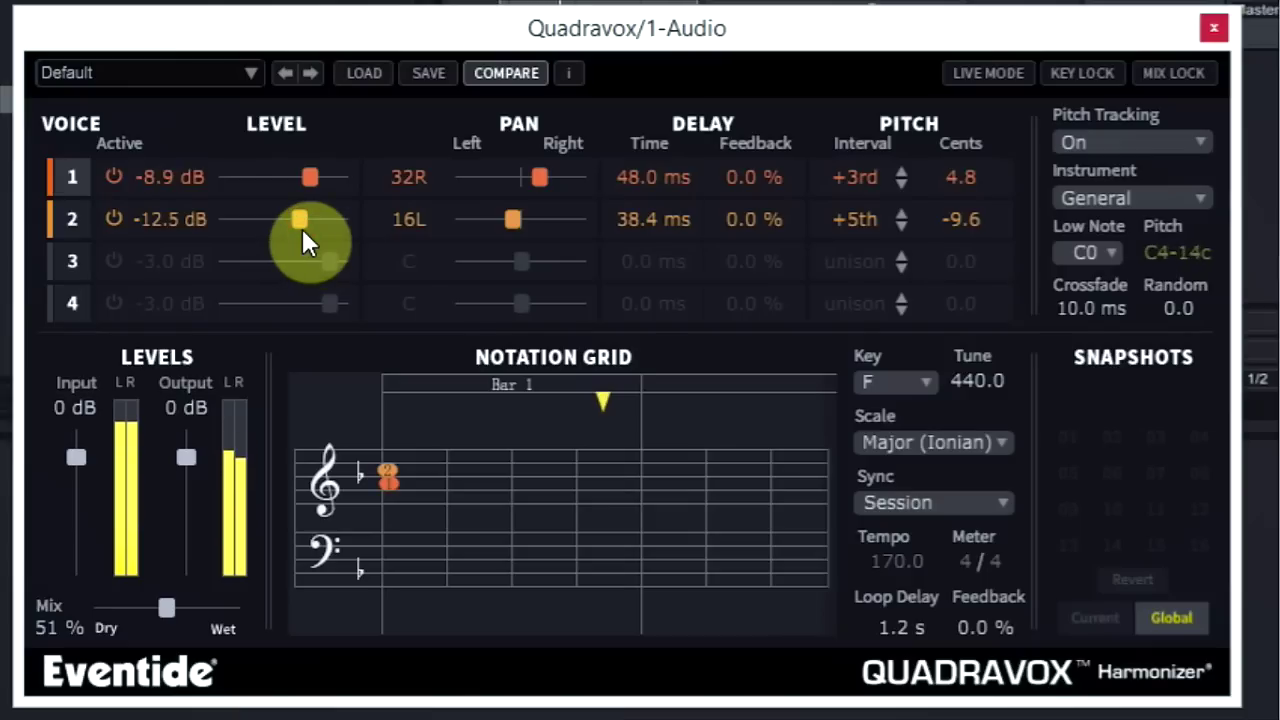
left_click(513, 66)
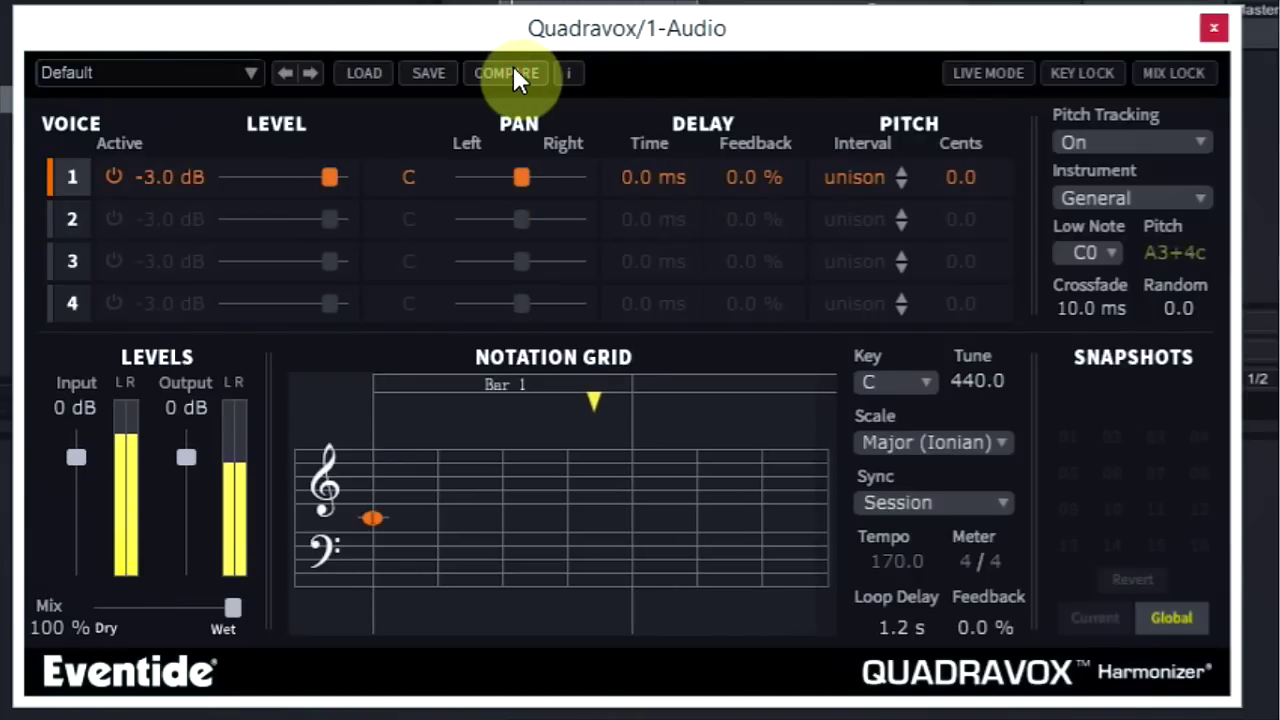
left_click(512, 66)
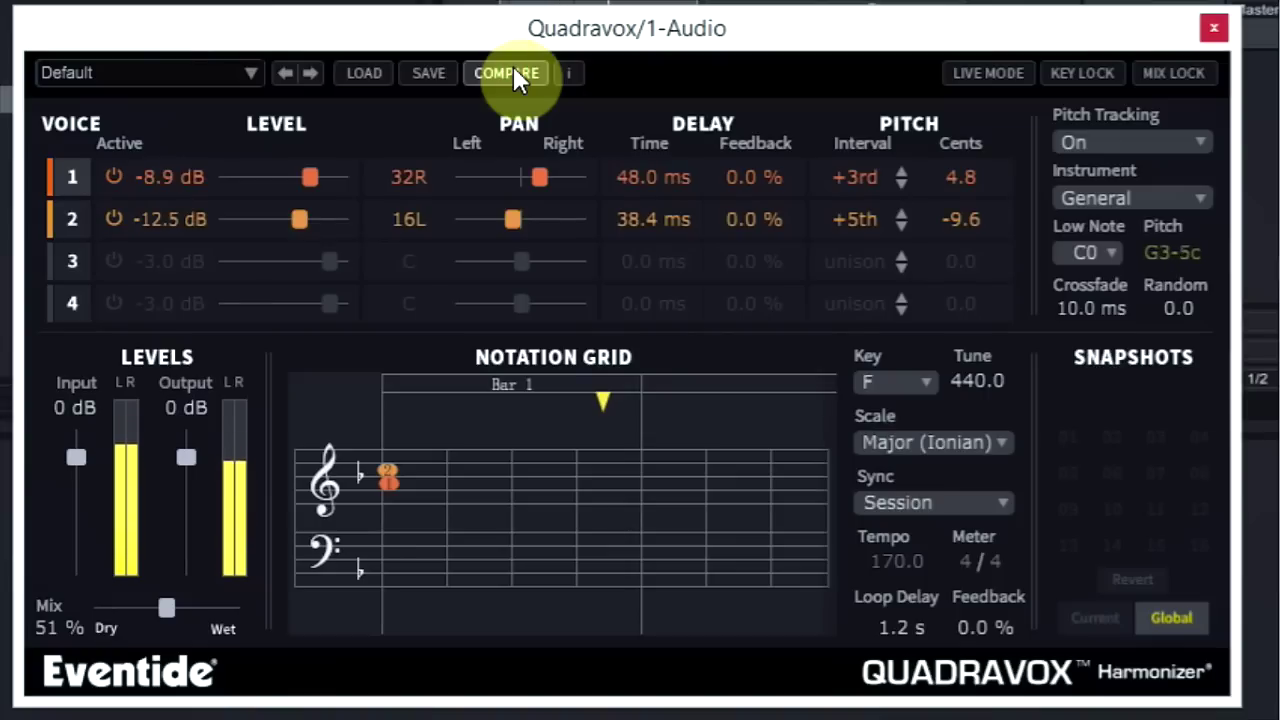